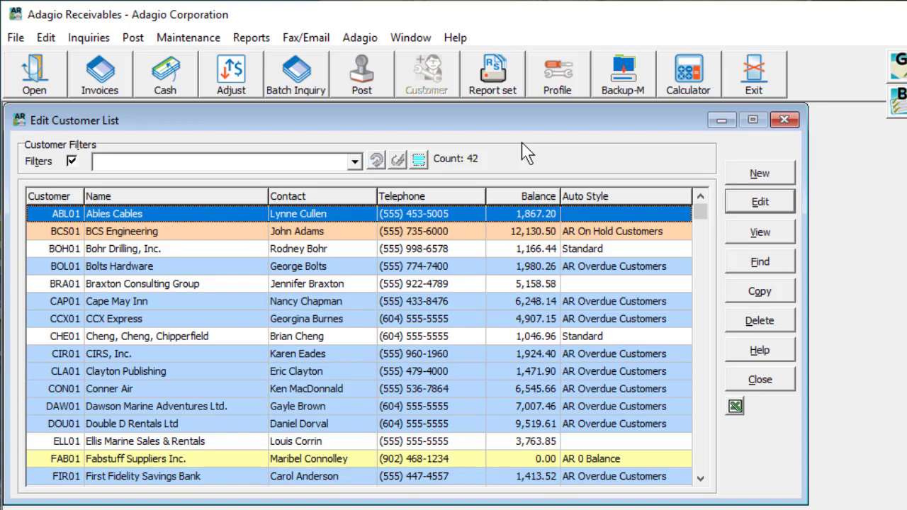
Step: Spell-check the additional comments in BCS Engineering's customer notes and change "expiditing" to "expediting"
double_click(483, 228)
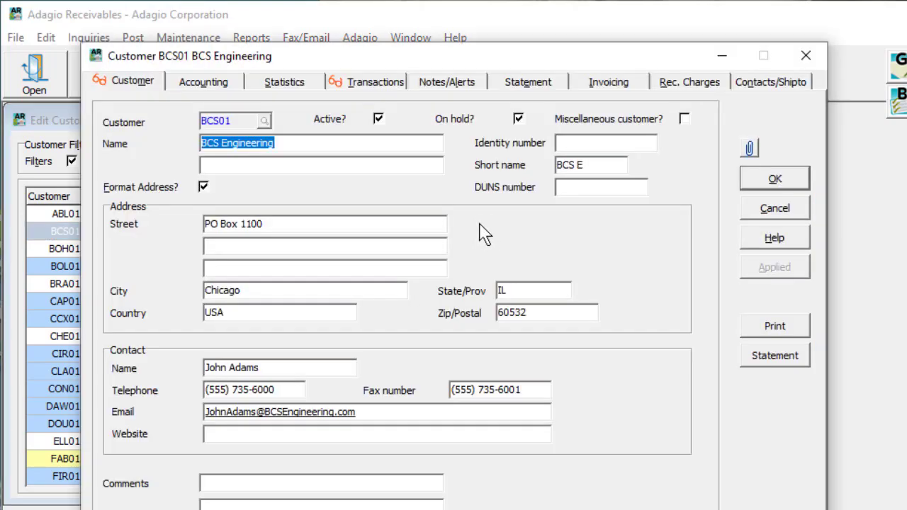
click(434, 99)
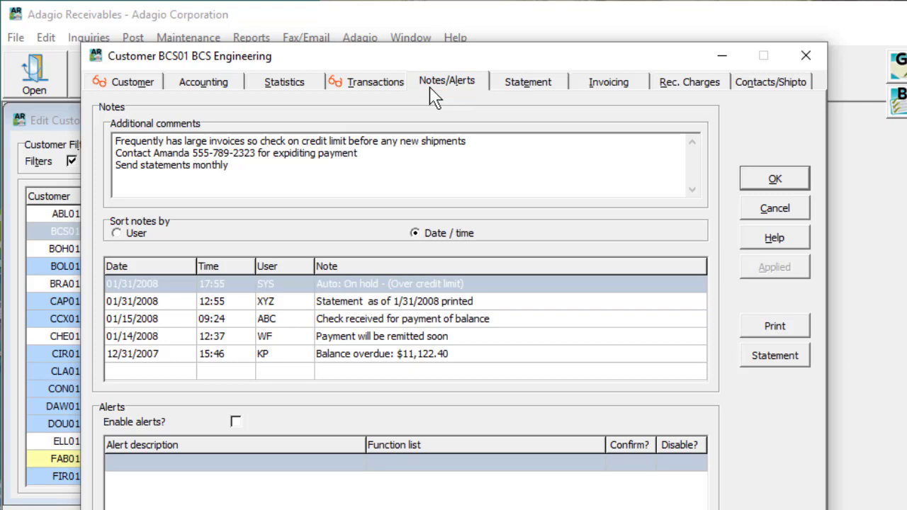
click(392, 170)
key(F7)
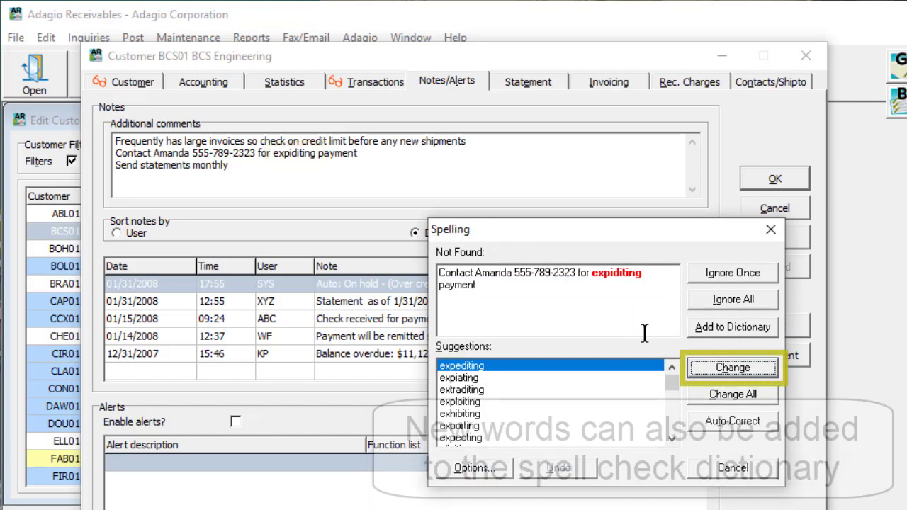
click(701, 370)
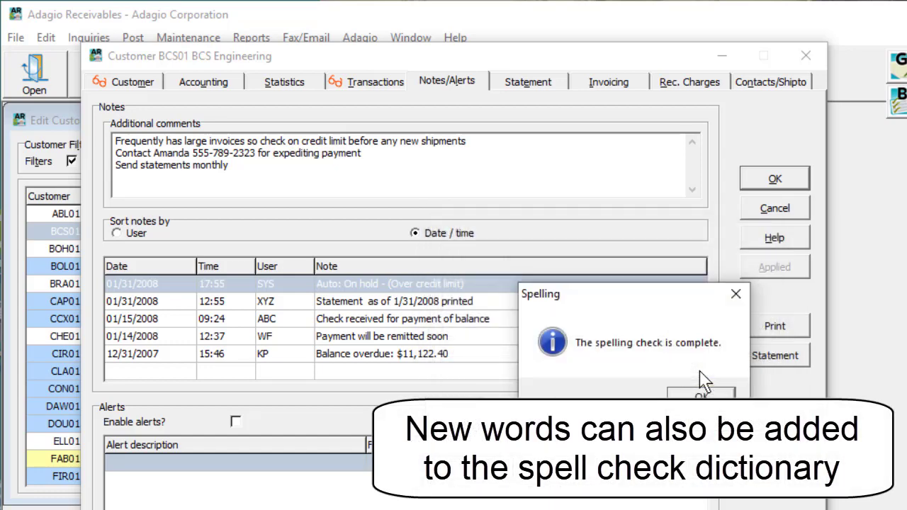
key(Return)
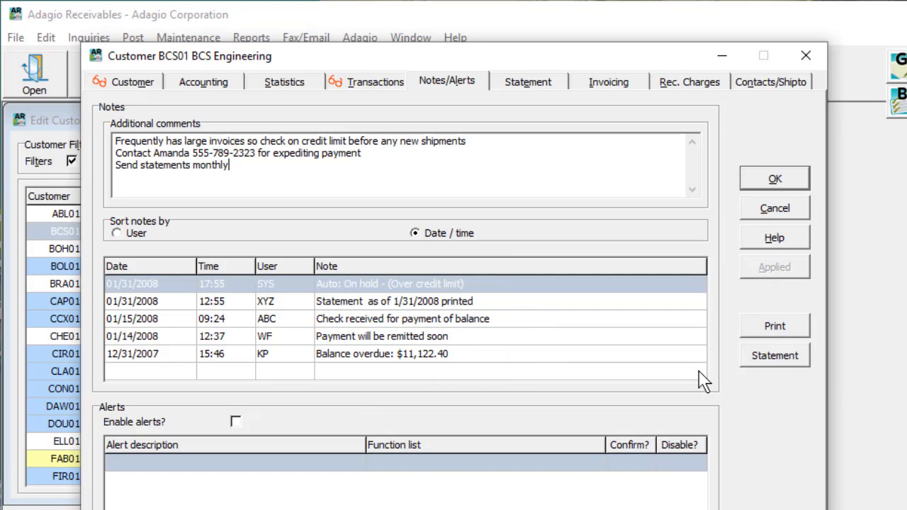
Step: Sort the customer's detail notes by user and back by date/time, and check the available sort directions
click(554, 290)
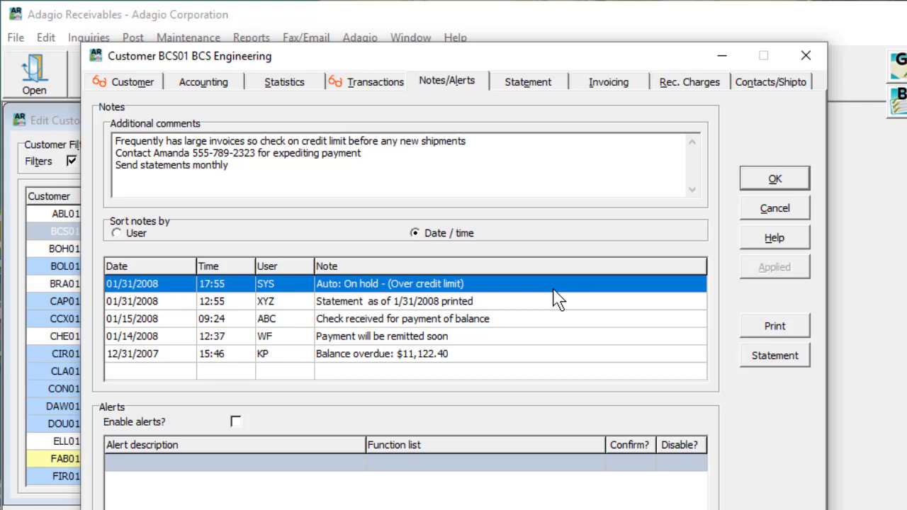
click(136, 234)
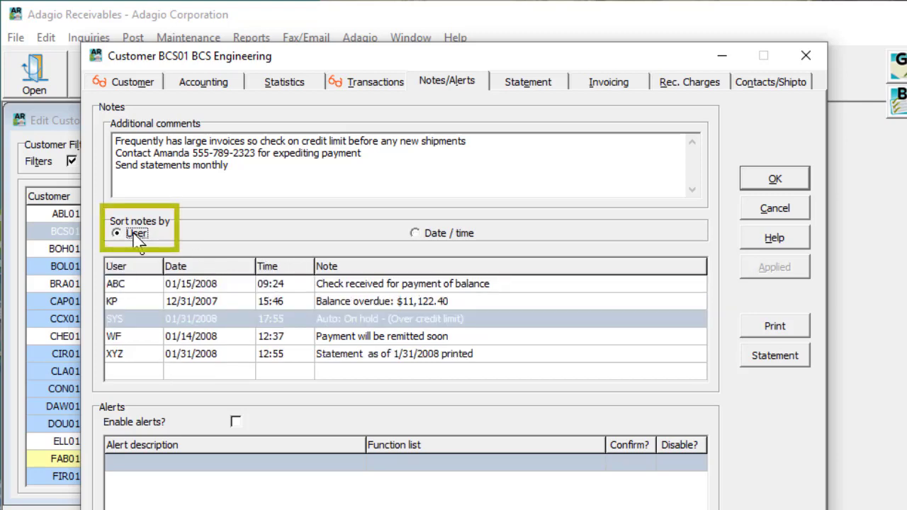
click(416, 234)
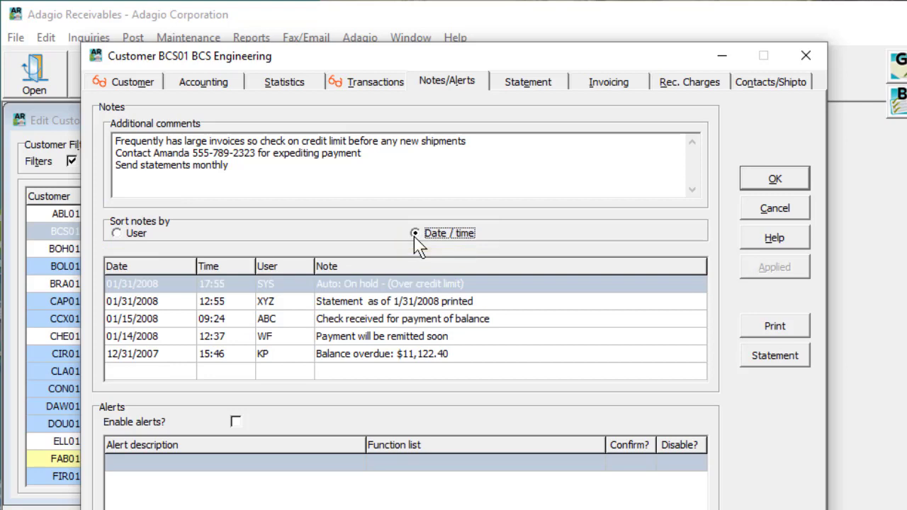
right_click(415, 286)
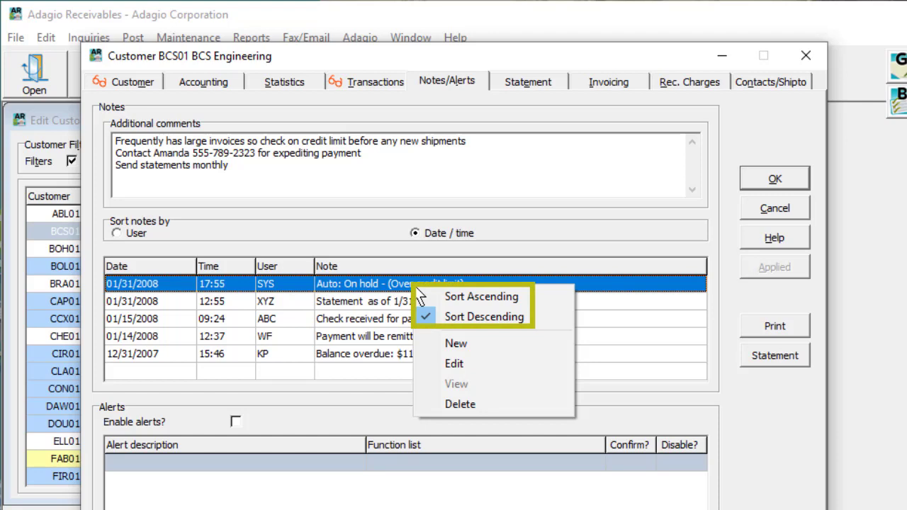
key(Escape)
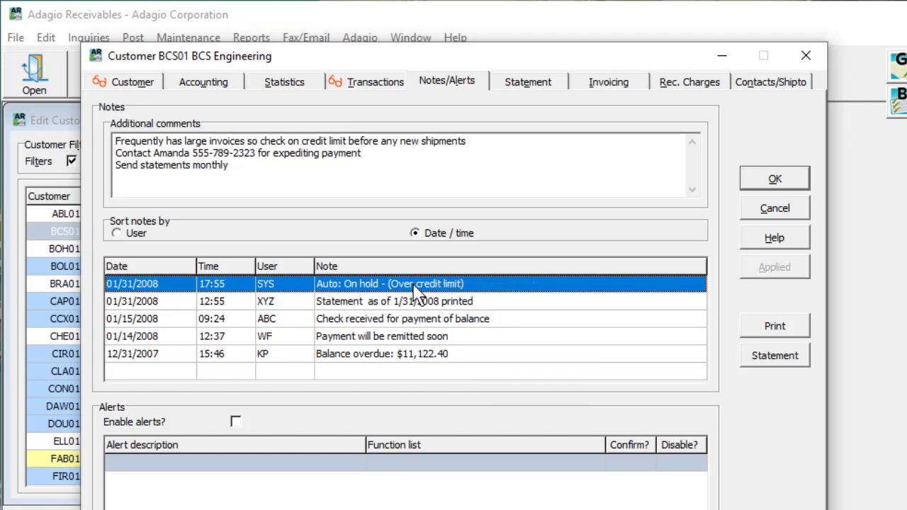
Step: Open the 01/15/2008 note "Check received for payment of balance" for editing and try to save it
click(406, 370)
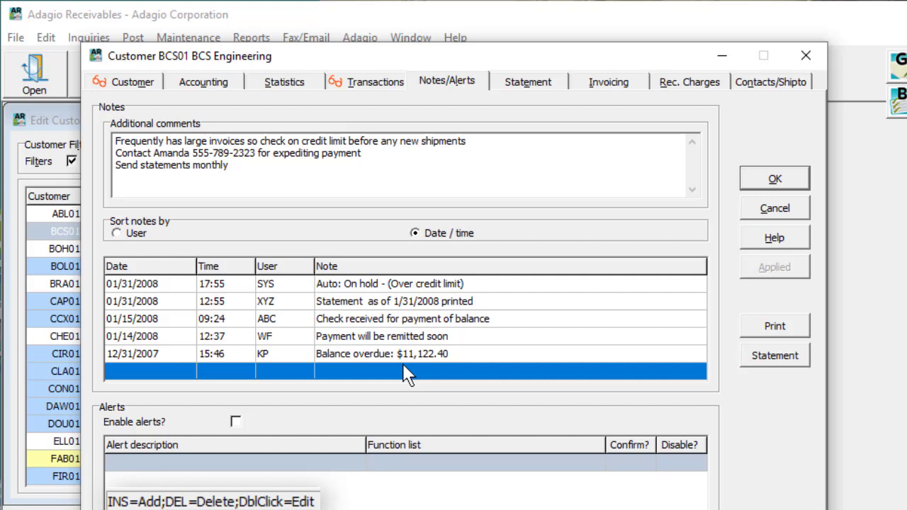
click(403, 323)
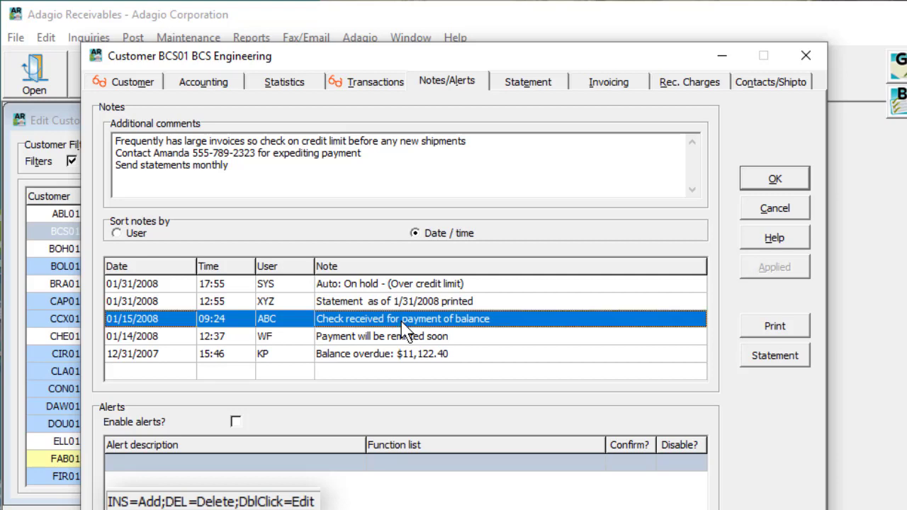
double_click(404, 331)
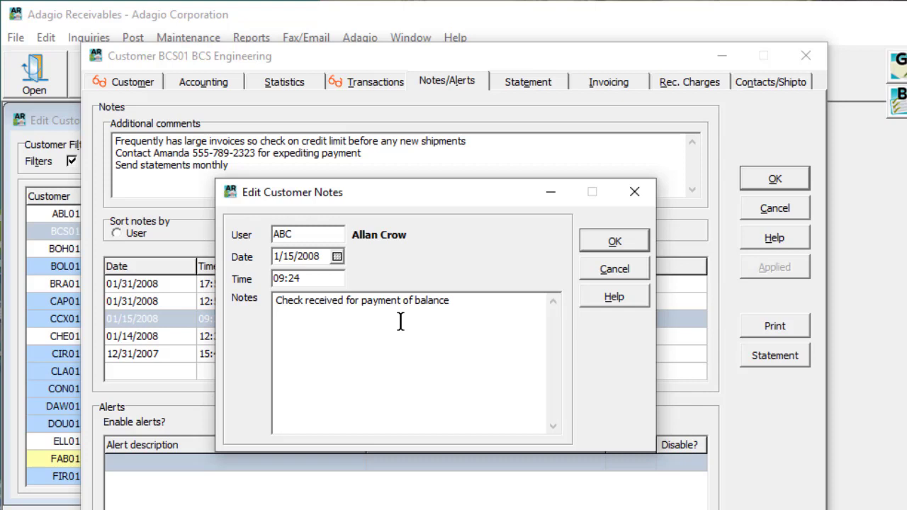
key(Return)
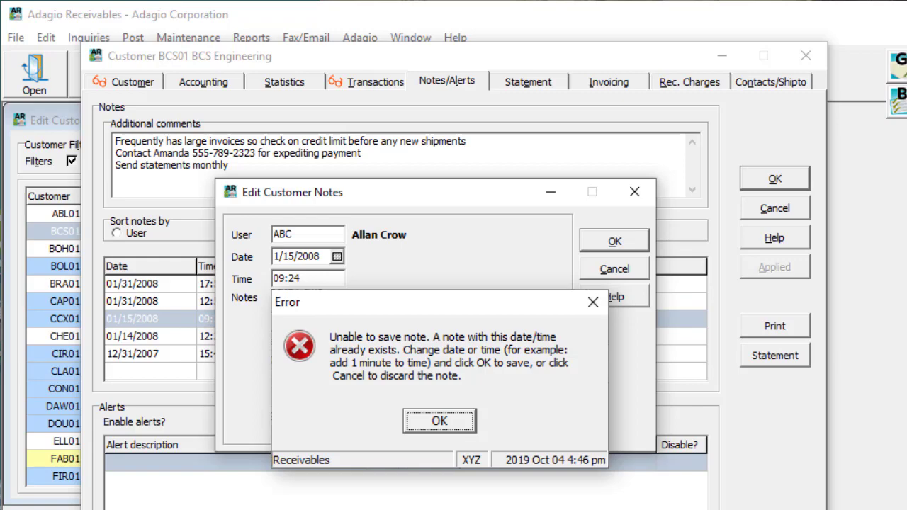
key(Return)
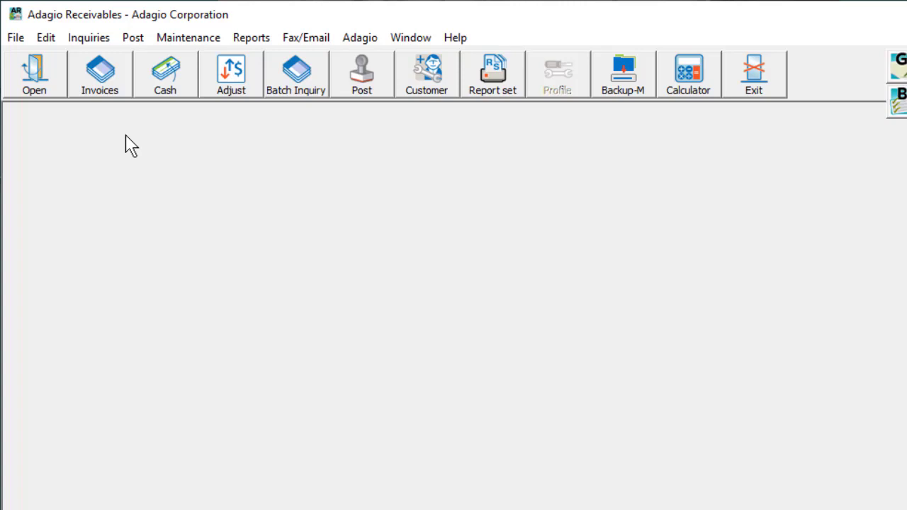
Step: Open the customer notes import and examine its file information, selected import fields and line break options
click(15, 39)
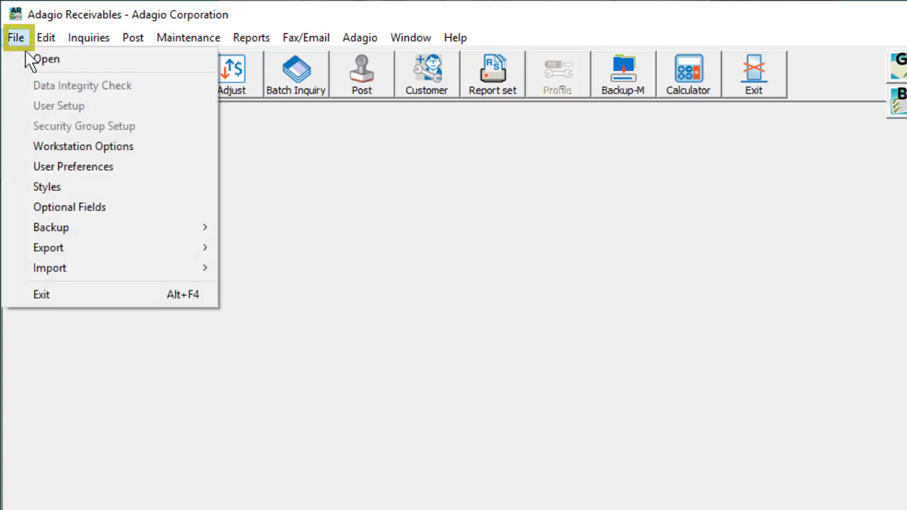
click(84, 271)
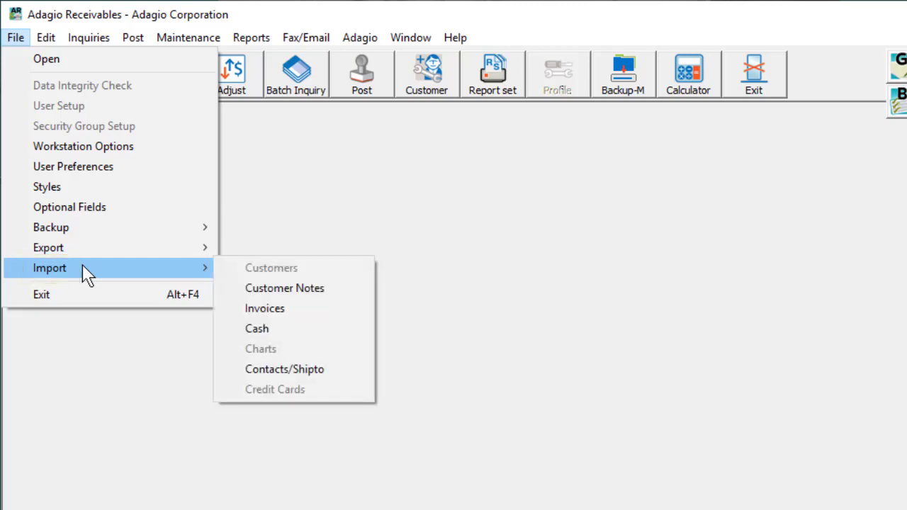
click(237, 287)
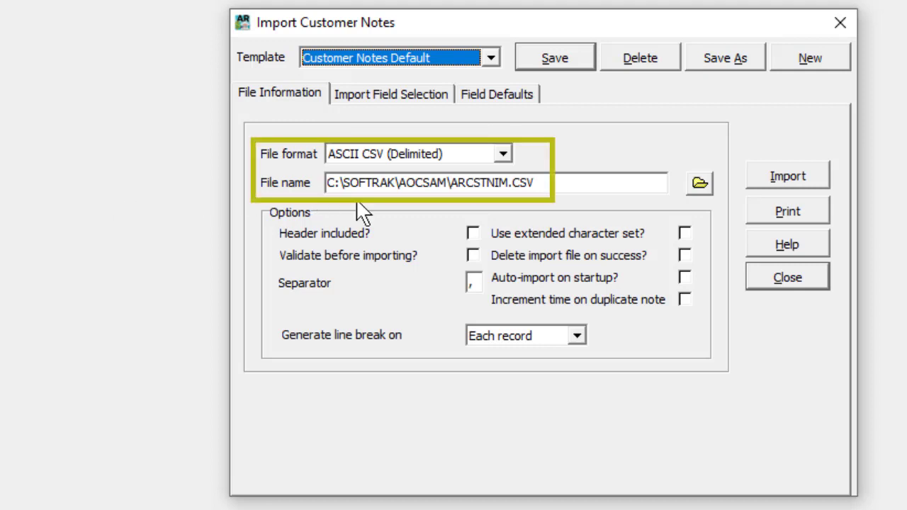
click(389, 107)
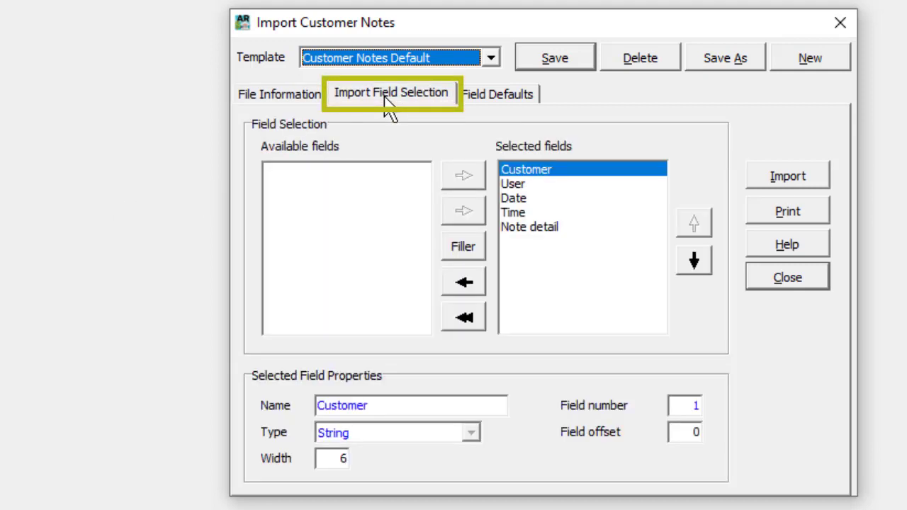
click(315, 92)
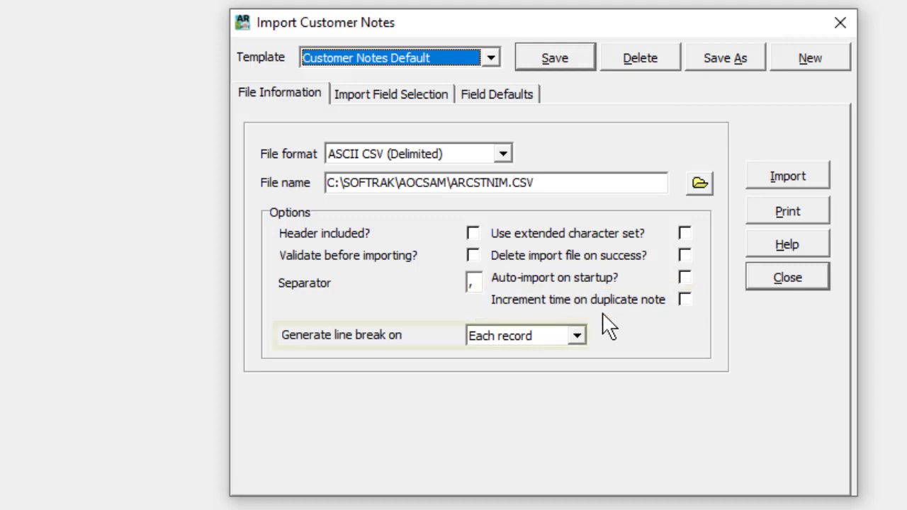
click(584, 343)
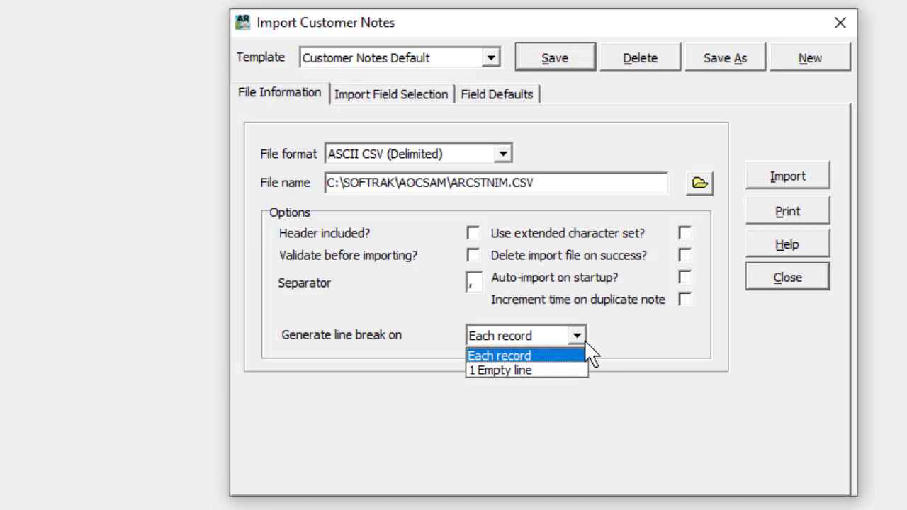
click(585, 343)
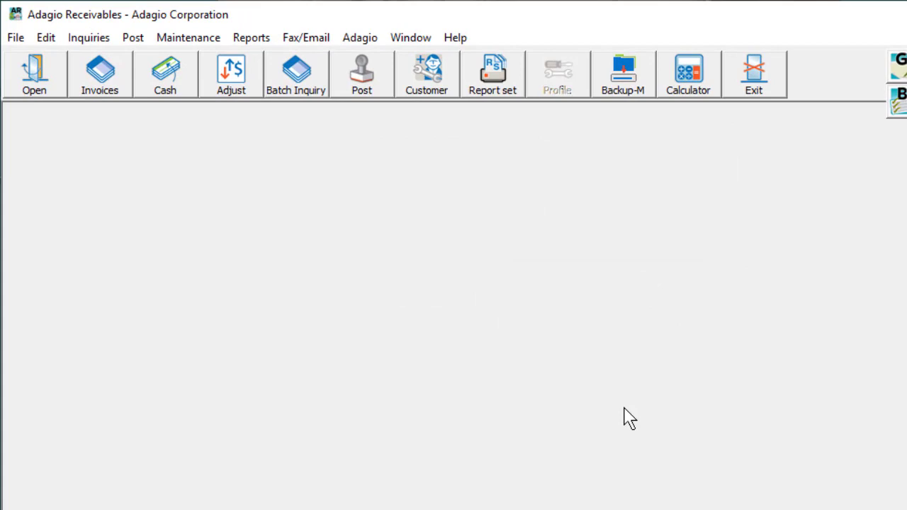
Step: Open BCS Engineering's notes for editing from the customer inquiry and bring up a blank new note without saving it
click(107, 41)
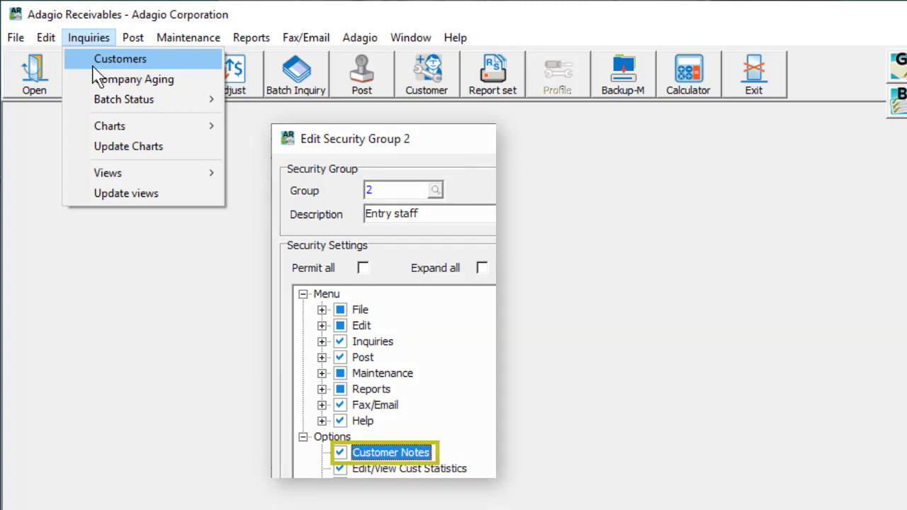
click(93, 68)
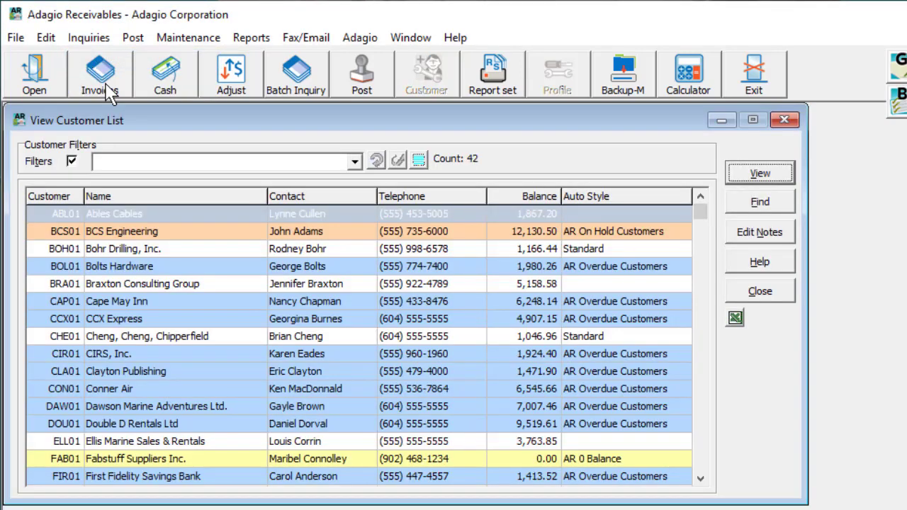
click(262, 236)
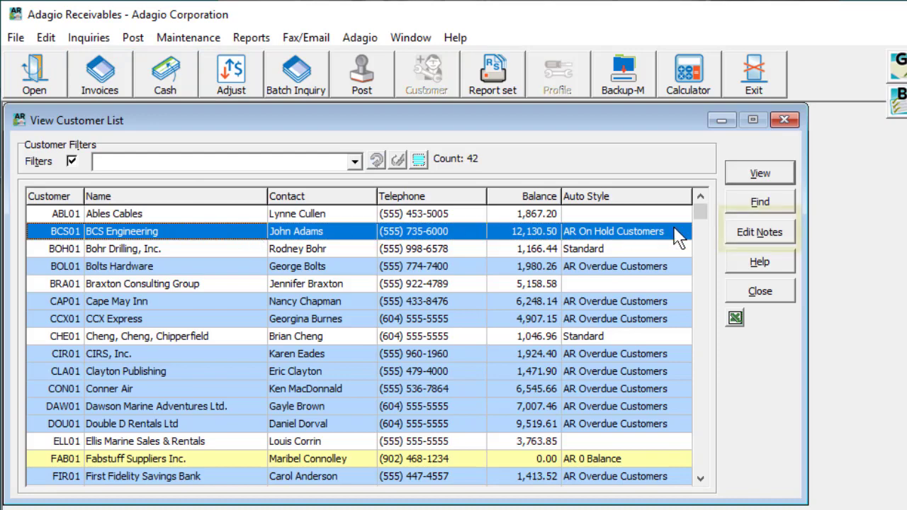
click(742, 237)
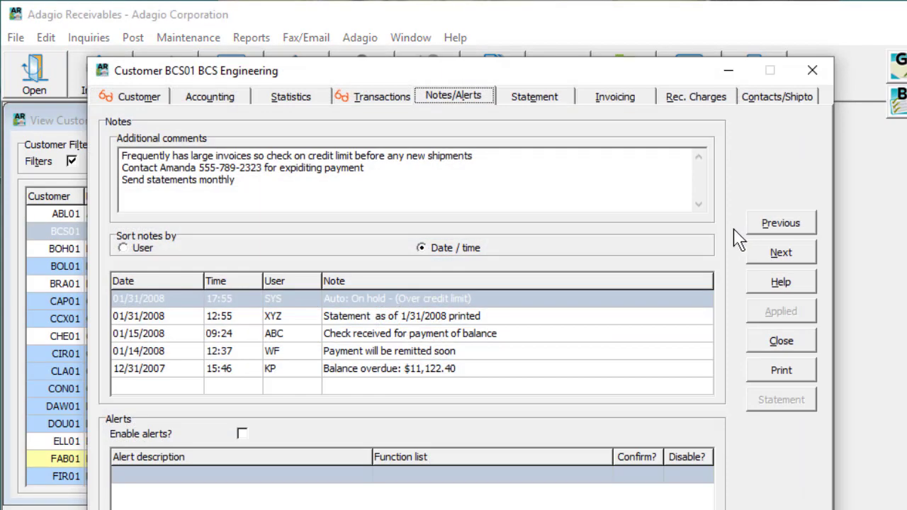
click(411, 387)
double_click(412, 388)
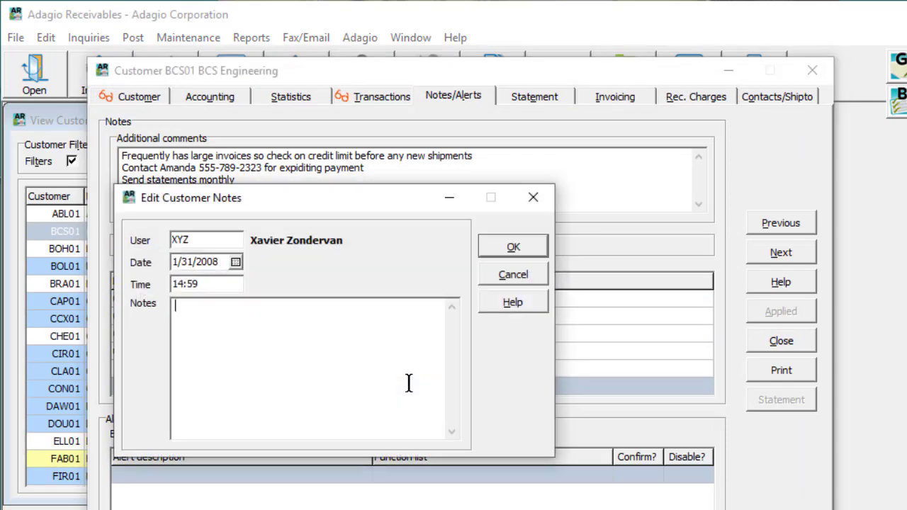
key(Escape)
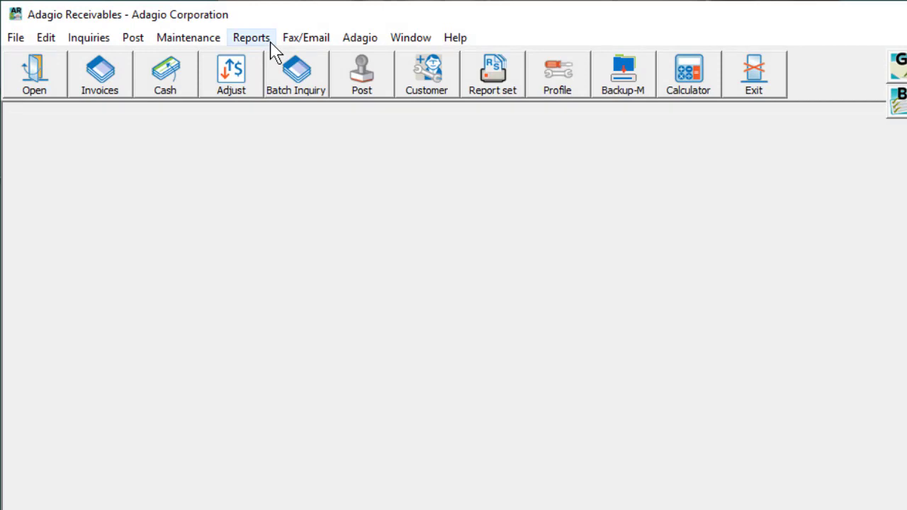
Step: Open the Customer Notes report and set it to print the 10 most recent notes in Short format
click(269, 40)
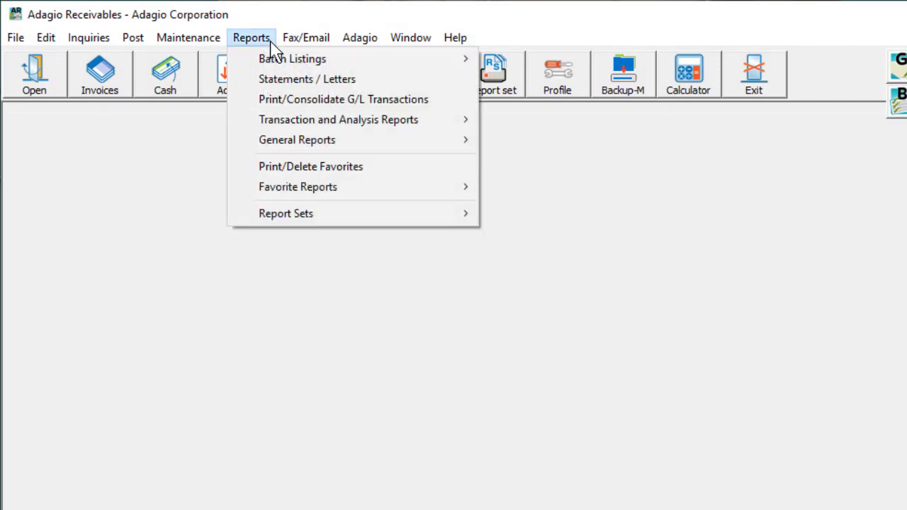
mouse_move(355, 142)
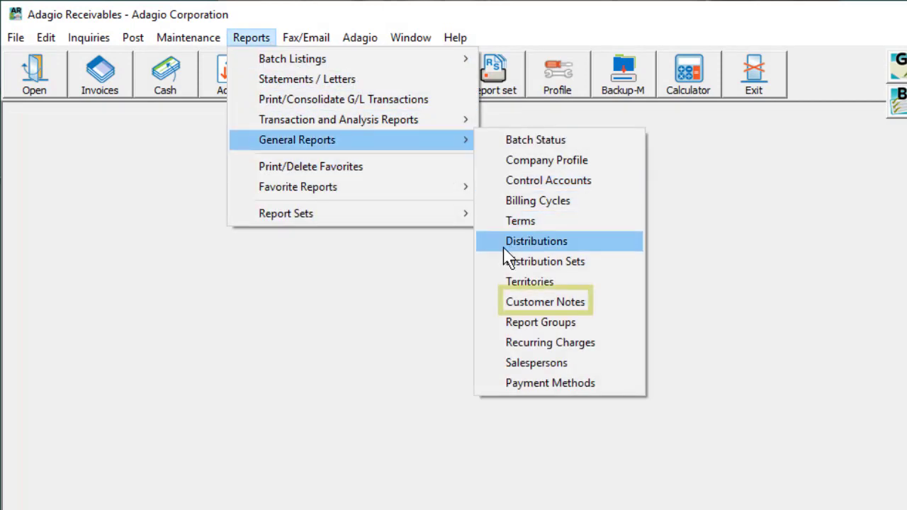
click(503, 311)
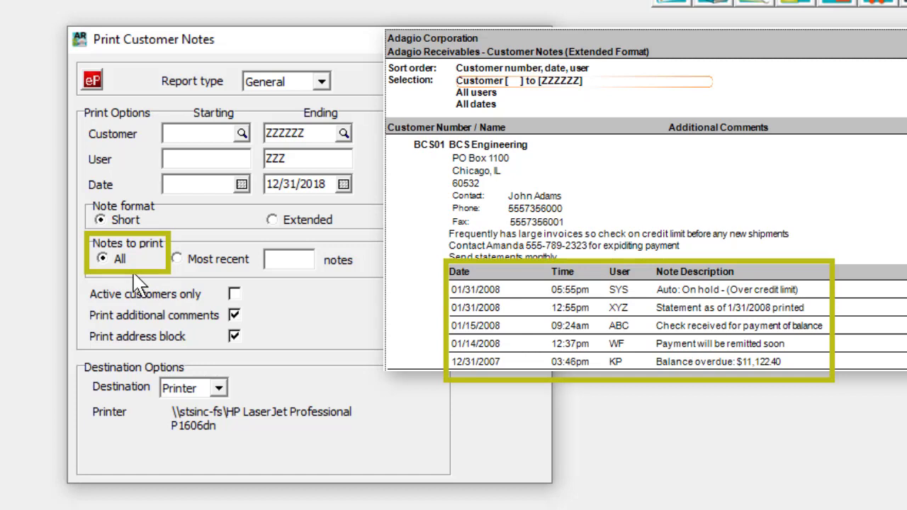
click(178, 260)
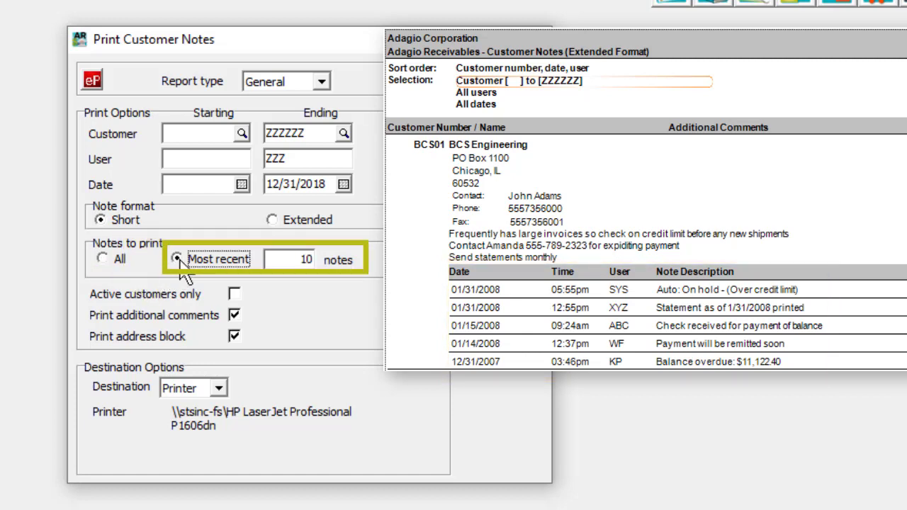
click(271, 221)
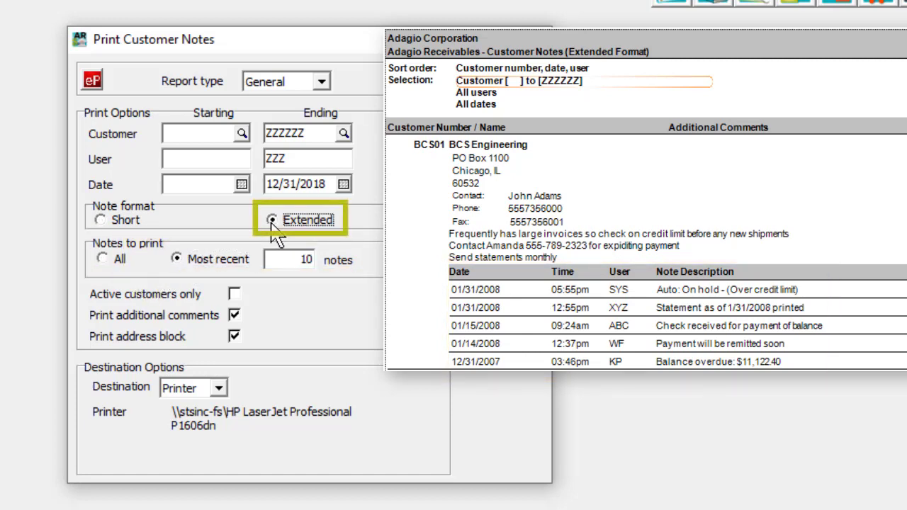
click(103, 221)
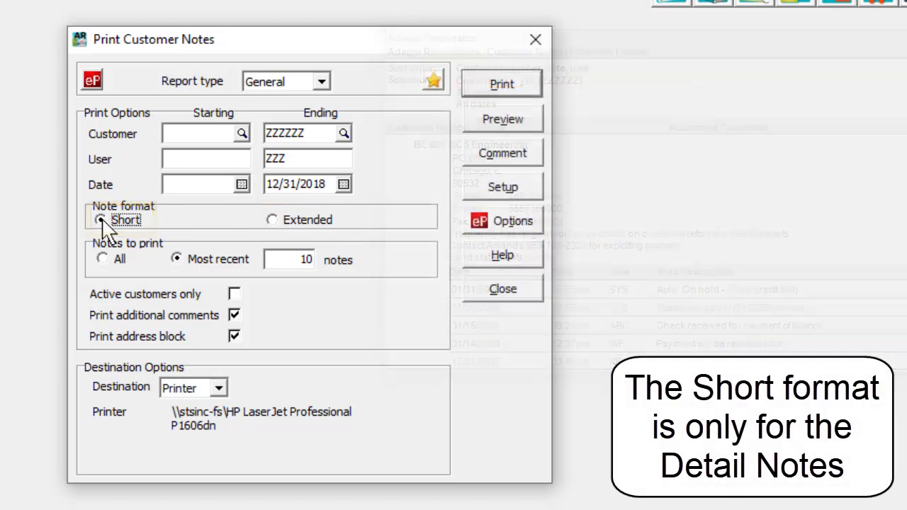